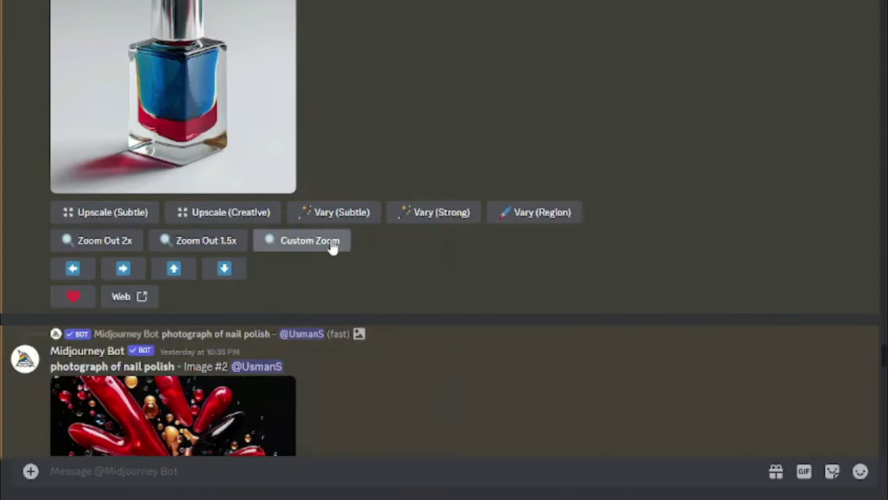
Review the earlier nail polish and sunglasses image generations in the Midjourney Bot conversation.
scroll(340, 320, down, 20)
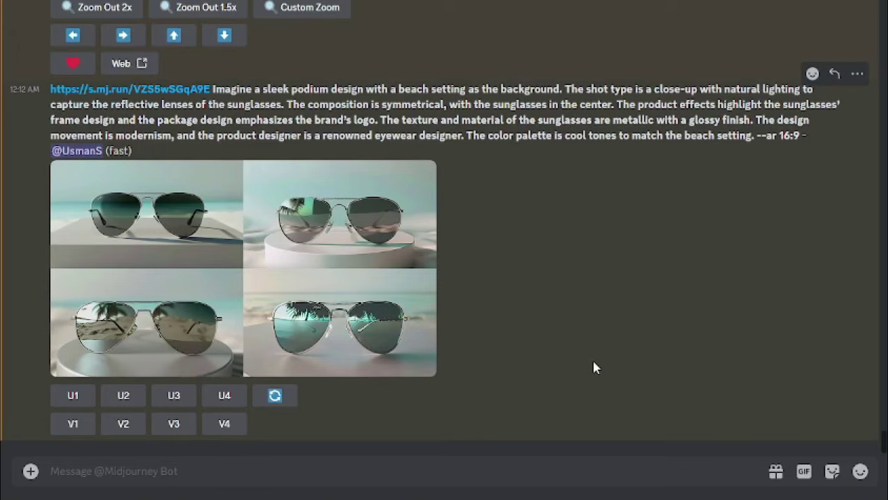
scroll(593, 367, up, 20)
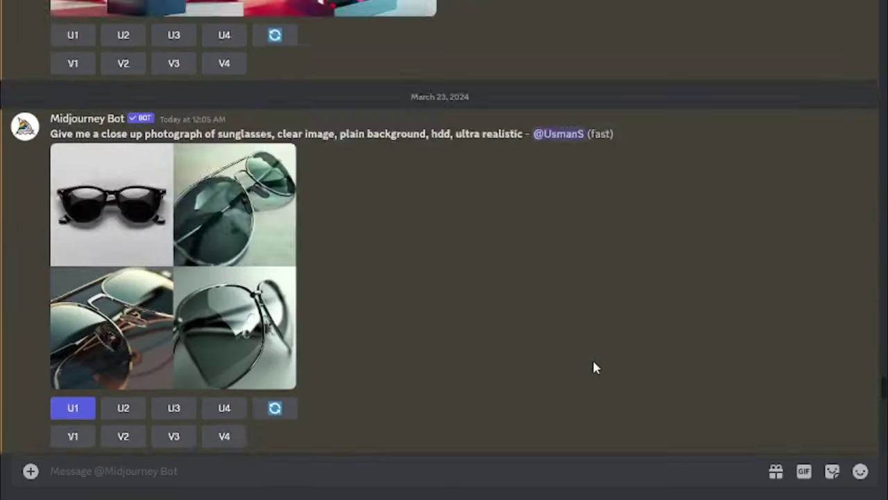
scroll(594, 367, up, 10)
scroll(593, 367, down, 9)
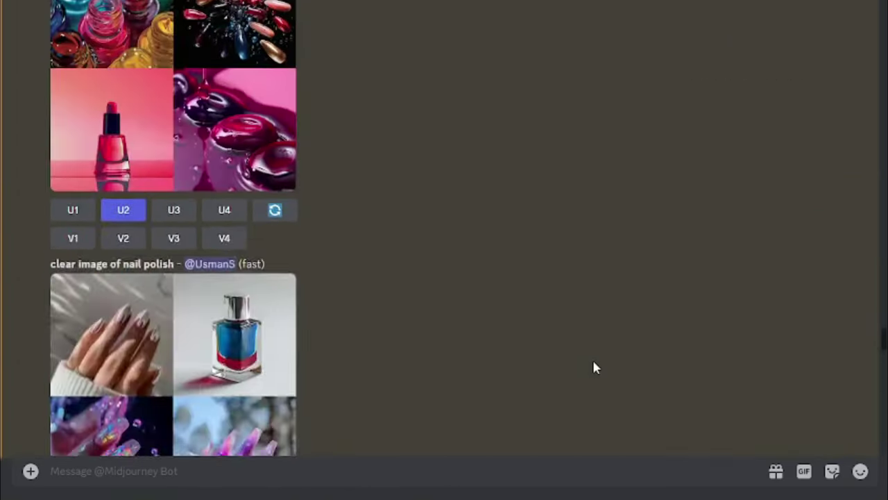
scroll(594, 367, down, 15)
scroll(593, 367, up, 5)
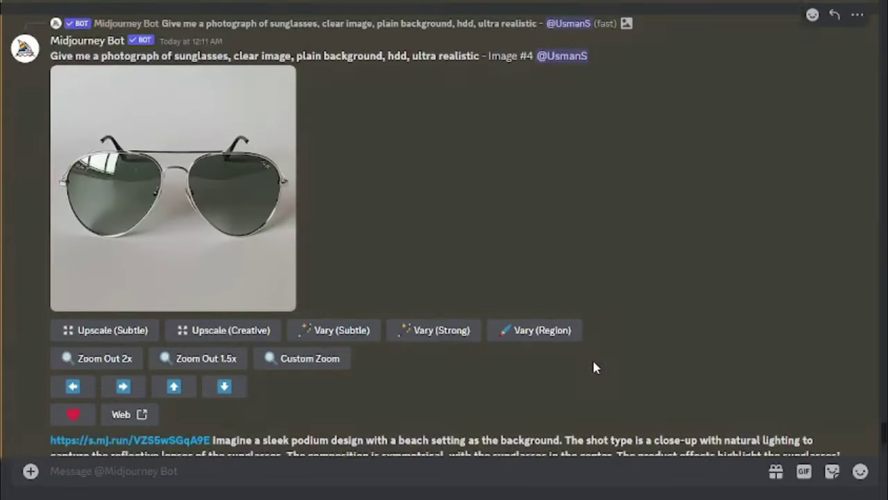
scroll(593, 367, down, 5)
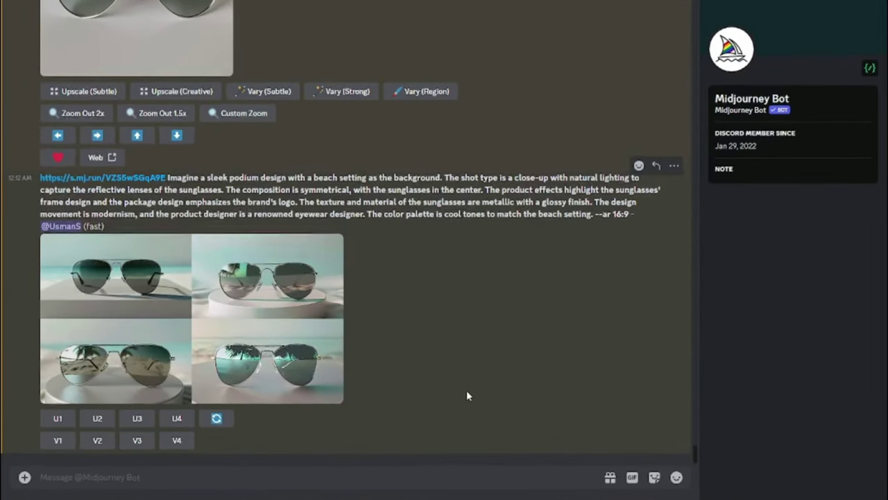
scroll(466, 395, up, 8)
scroll(466, 396, down, 5)
scroll(466, 396, up, 2)
scroll(467, 392, up, 10)
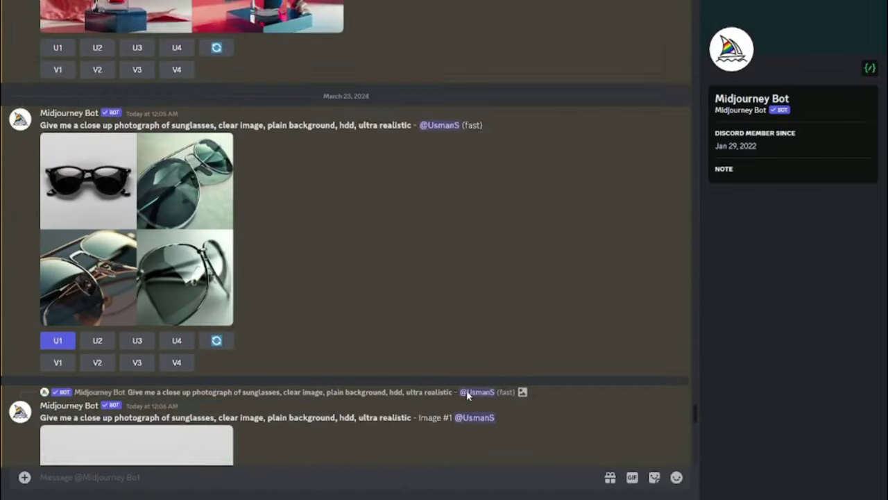
scroll(466, 395, up, 8)
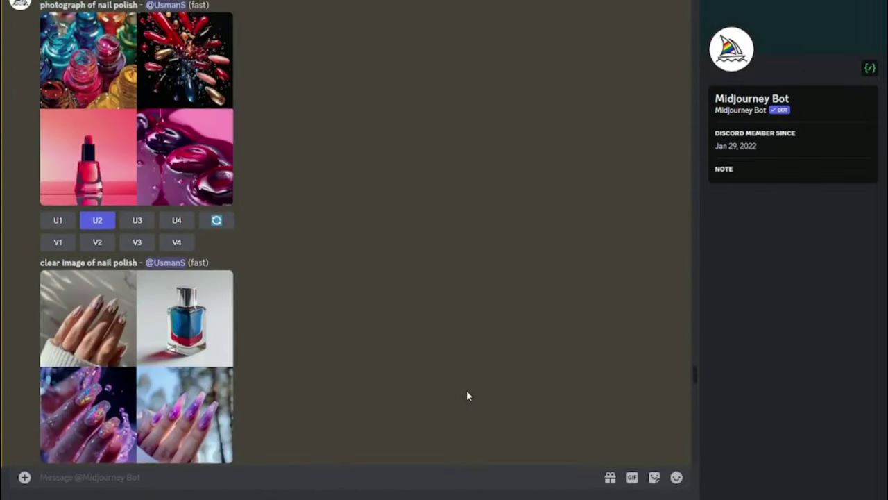
scroll(466, 395, down, 6)
scroll(466, 396, down, 15)
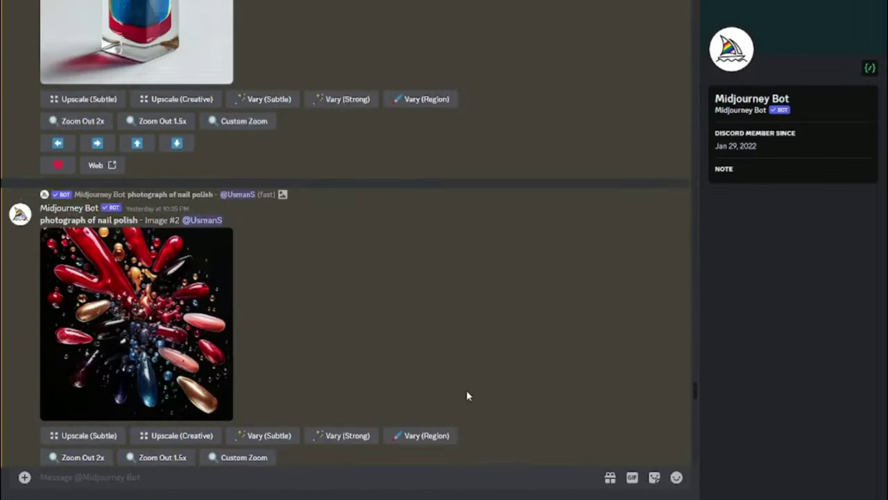
scroll(467, 396, up, 3)
scroll(466, 395, down, 5)
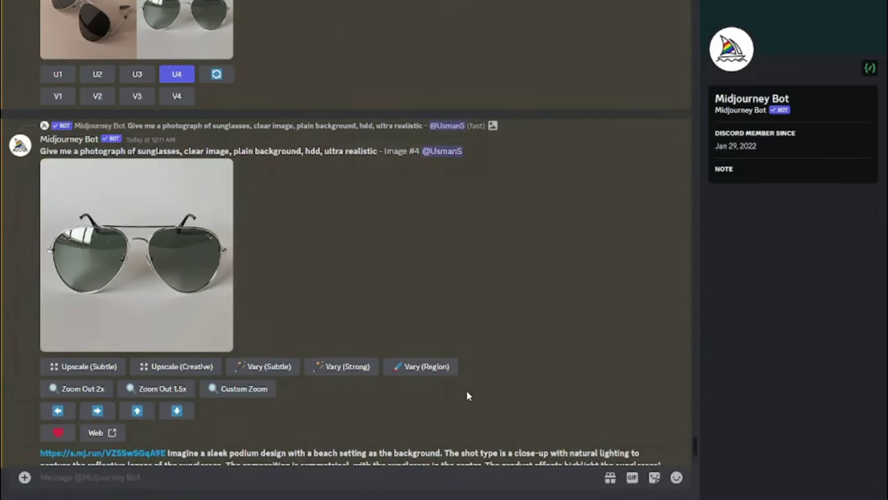
scroll(466, 396, down, 4)
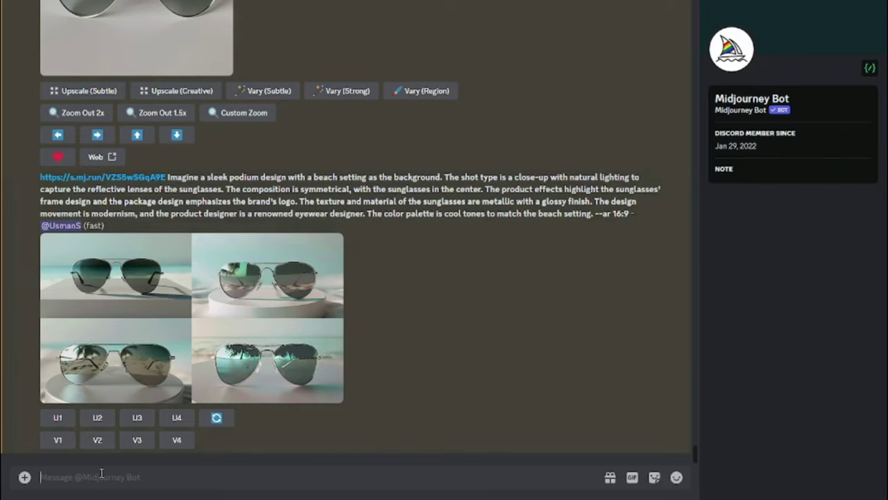
Bring up the Midjourney Bot's personal settings with the /settings command.
click(101, 477)
text(/set)
key(Return)
key(Return)
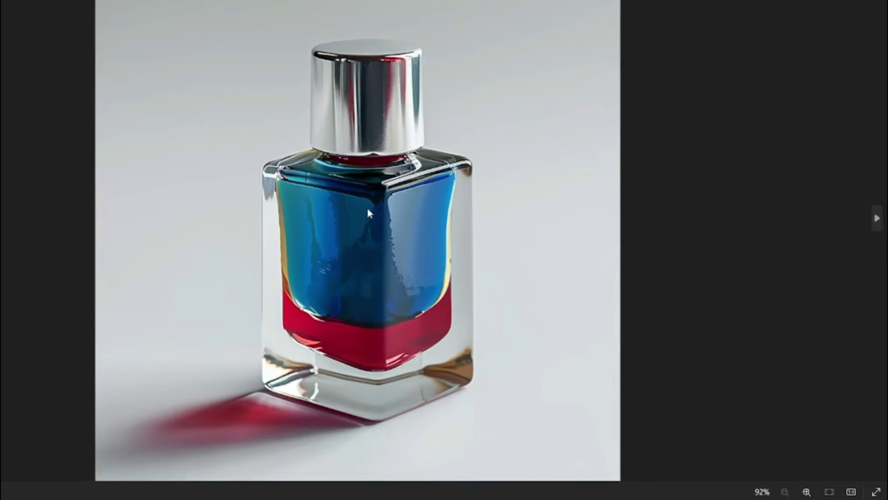
Inspect the blue and red nail polish bottle photo up close in the image viewer.
scroll(367, 234, up, 3)
scroll(367, 234, down, 3)
key(Escape)
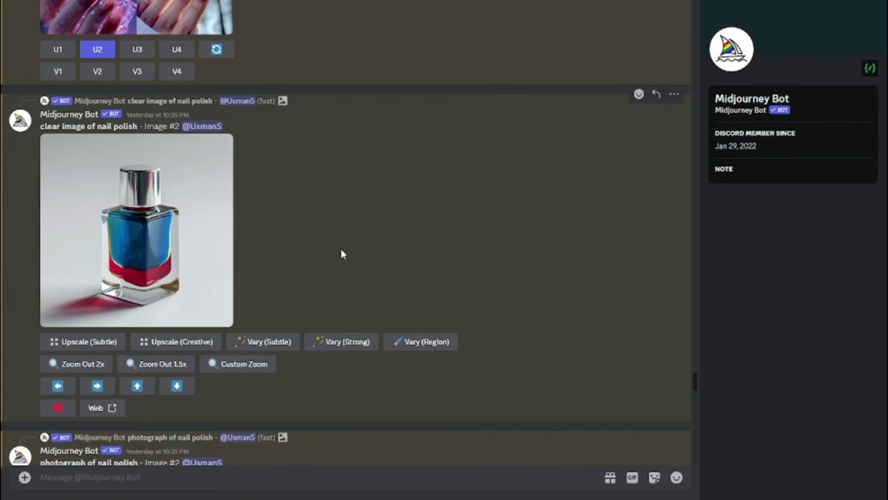
Upload the saved blue and red nail polish bottle image and send it to the Midjourney Bot chat.
click(24, 476)
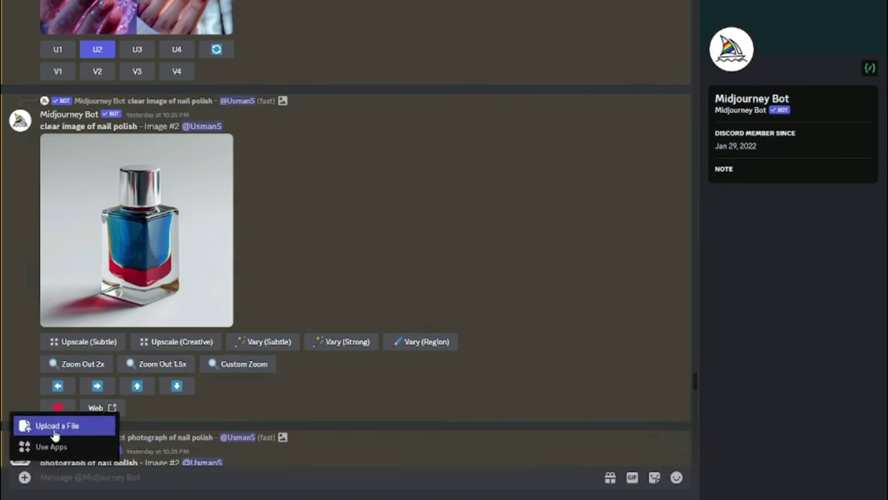
click(24, 478)
click(24, 479)
click(28, 426)
double_click(172, 95)
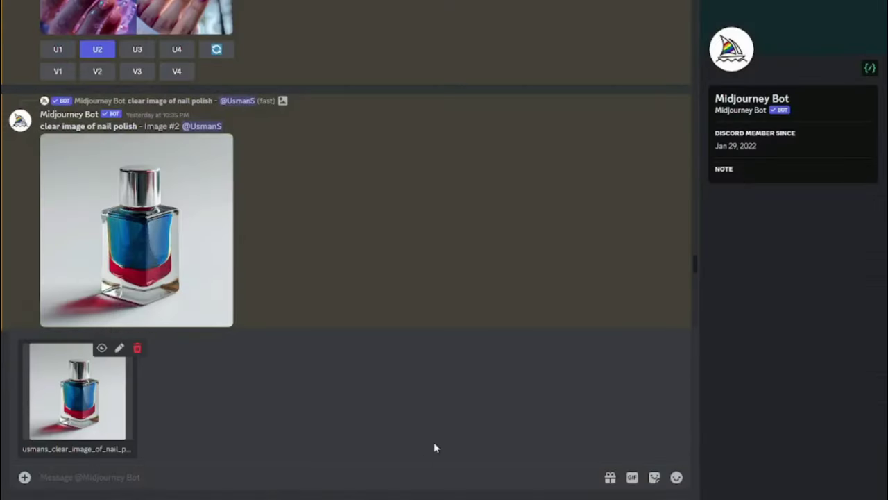
key(Return)
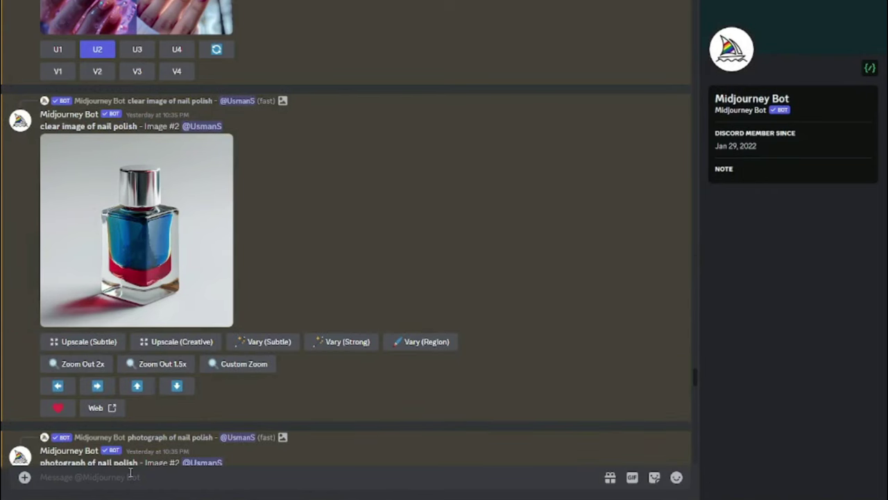
Run /imagine with the uploaded bottle image's link followed by the modern podium, salon background nail polish prompt in a red and silver palette.
text(/ima)
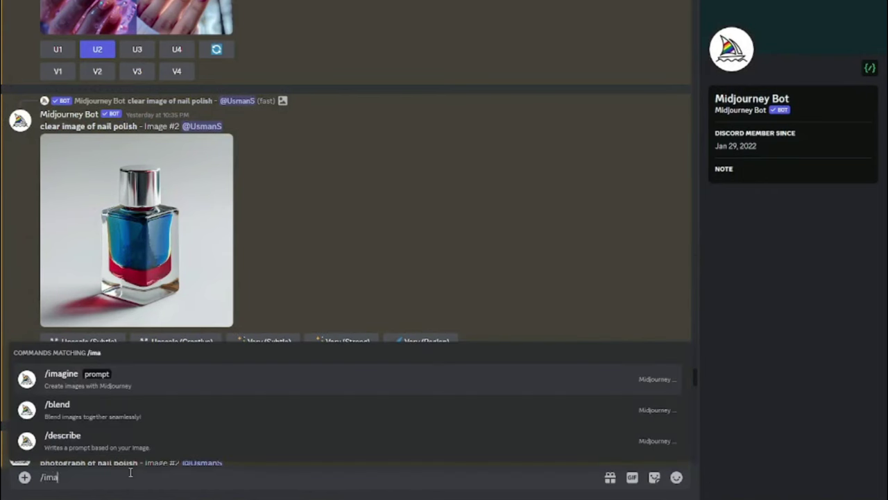
key(Tab)
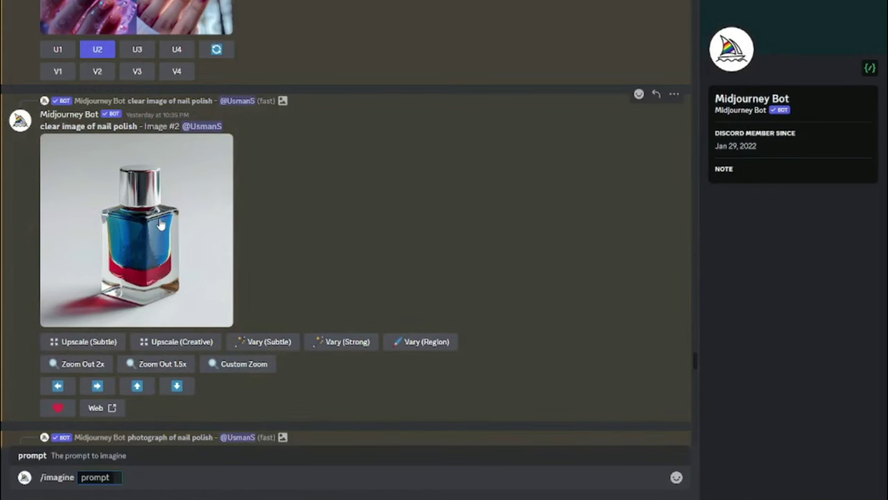
drag(146, 420, 117, 475)
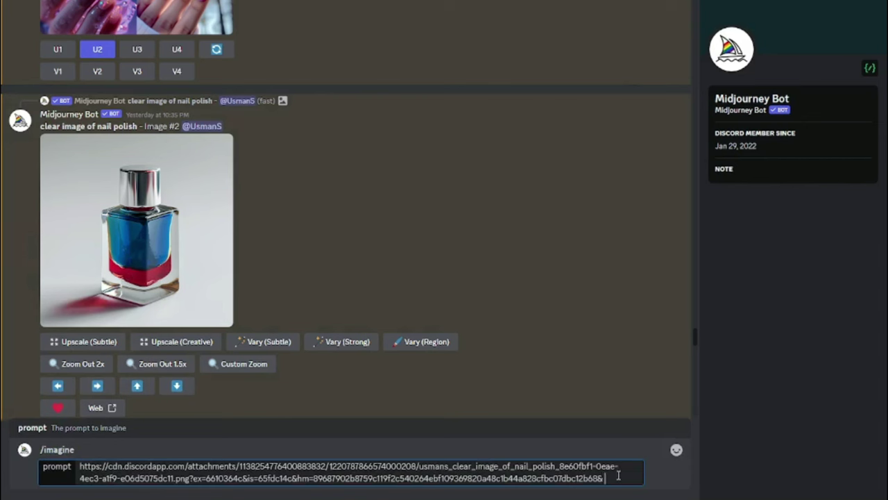
text(A modern podium design with a salon background. The shot type is a close-up with bright lighting. The nail polish bottle is placed on the podium, capturing the vibrant color and the sleek design of the bottle. Decorating items include a manicure set and a hand model. The composition is symmetrical with a glossy effect on the nail polish. The package design is elegant with a glass texture and material. The design movement is Contemporary, and the product designer is OPI. The color palette is red and silver.)
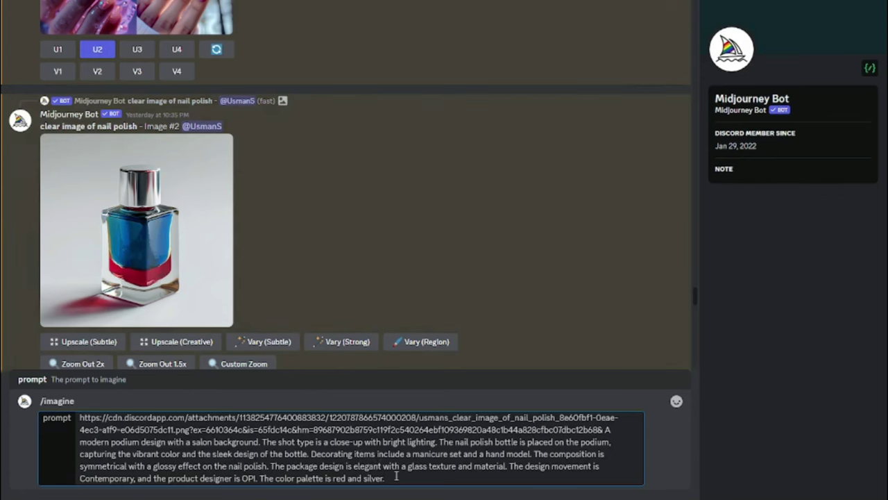
key(Return)
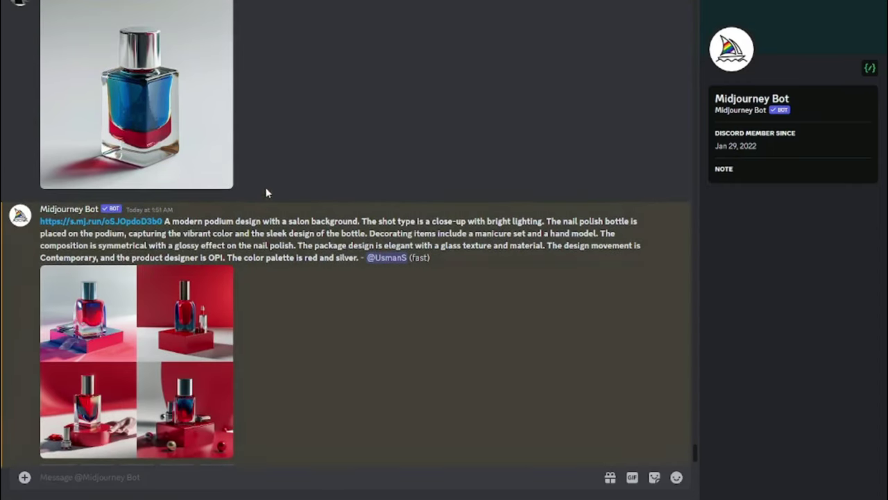
Enlarge the uploaded bottle image and the grid generated from it to compare the bottles.
click(180, 149)
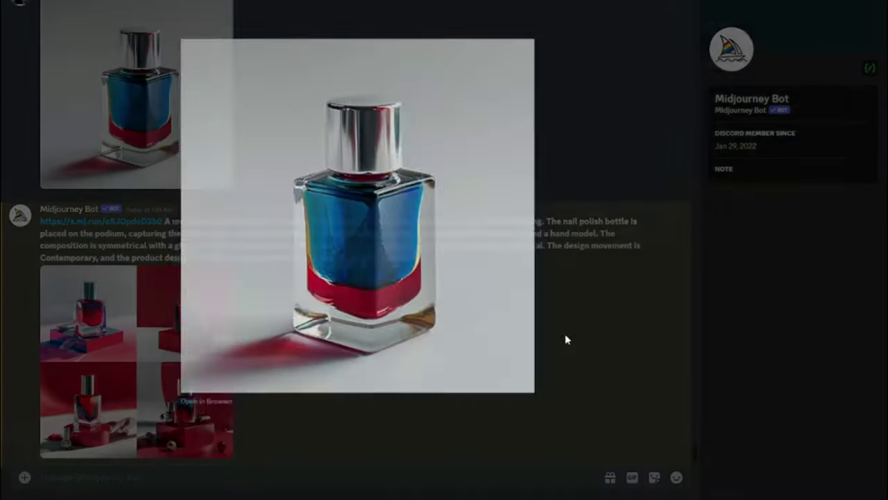
click(565, 339)
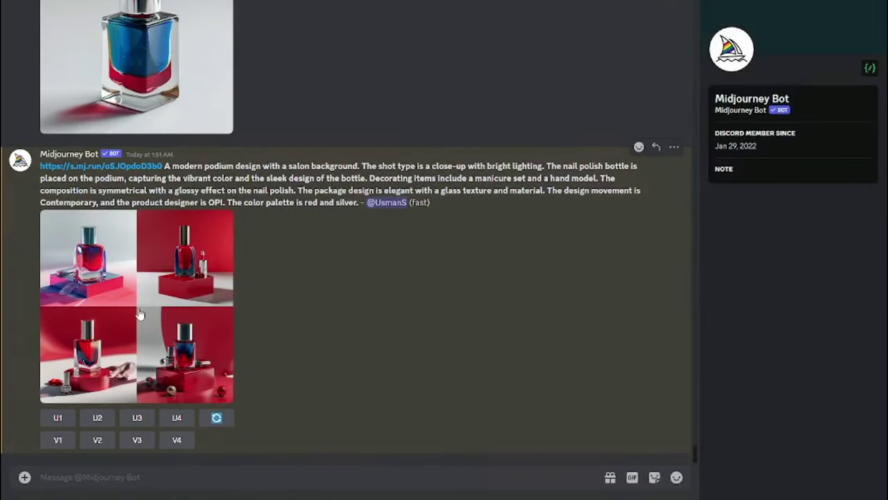
click(140, 313)
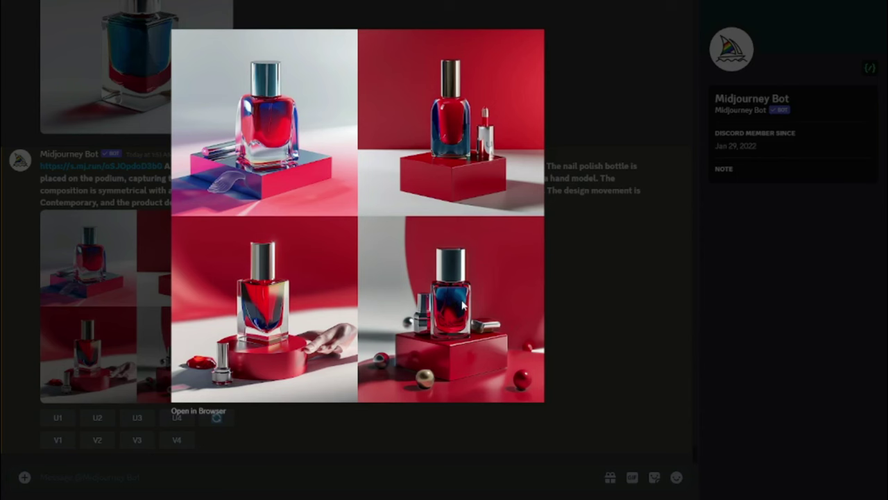
click(611, 318)
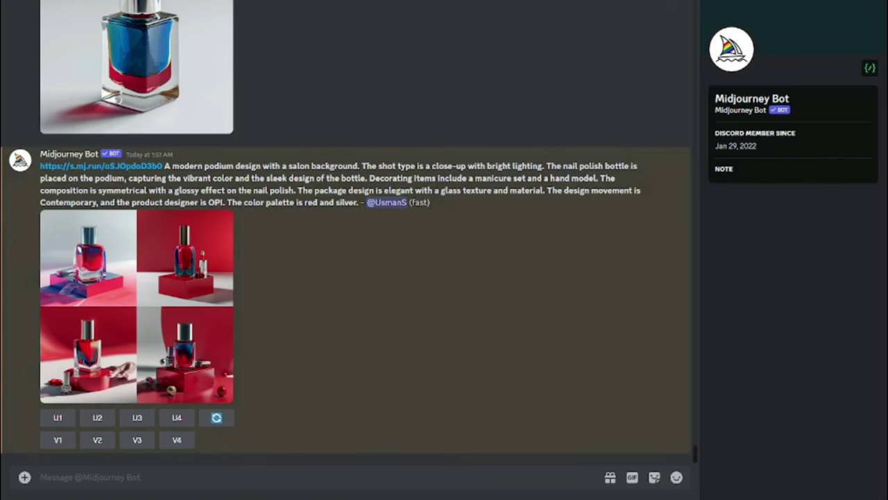
Copy the nail polish podium prompt without its image link and run /imagine with that text alone.
drag(164, 165, 355, 204)
key(ctrl+c)
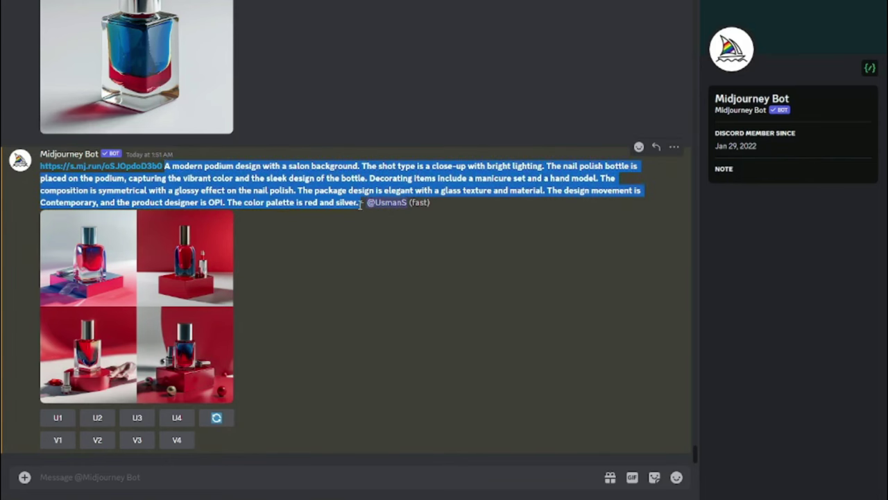
click(153, 476)
text(/ima)
key(Return)
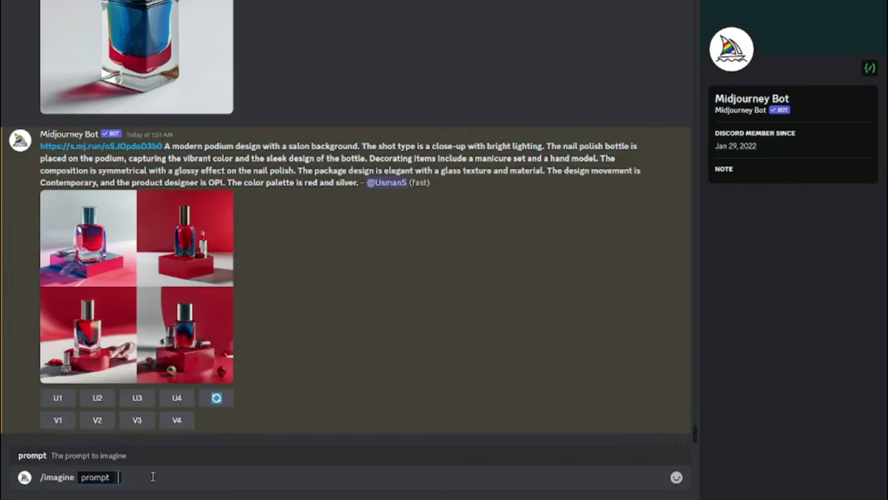
key(ctrl+v)
key(Return)
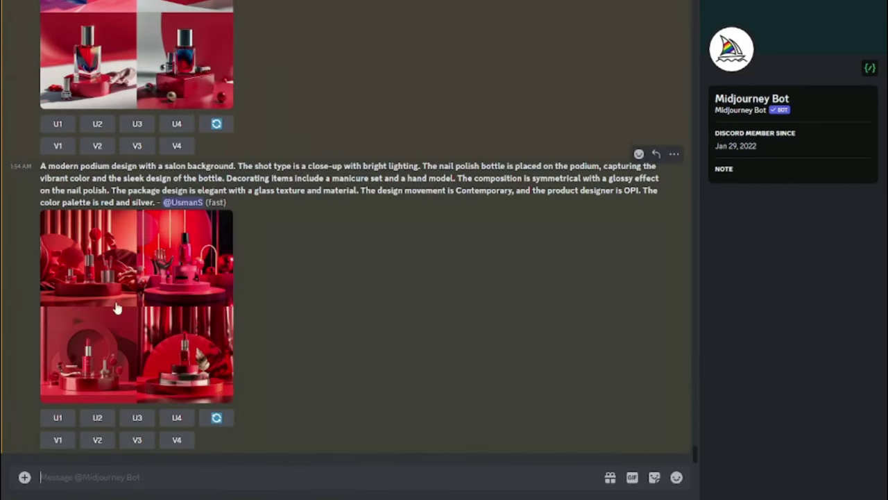
Examine the enlarged grid generated from the text-only nail polish prompt.
click(174, 293)
click(109, 356)
click(109, 356)
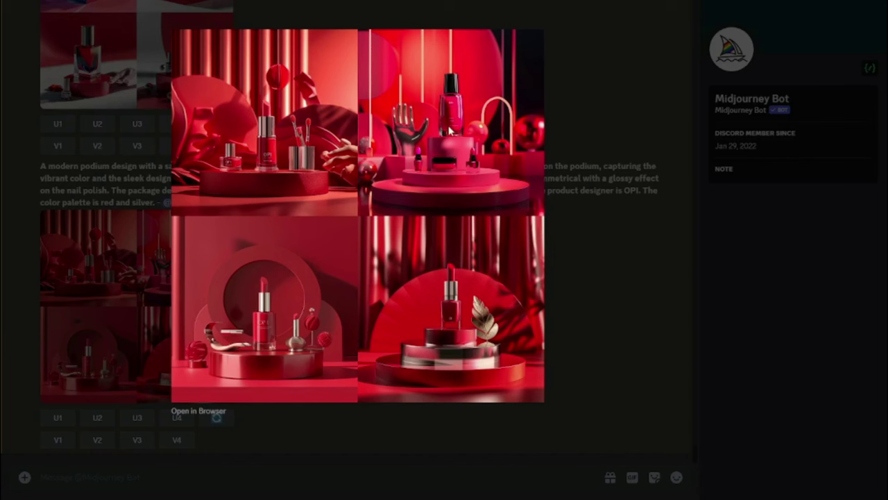
click(601, 200)
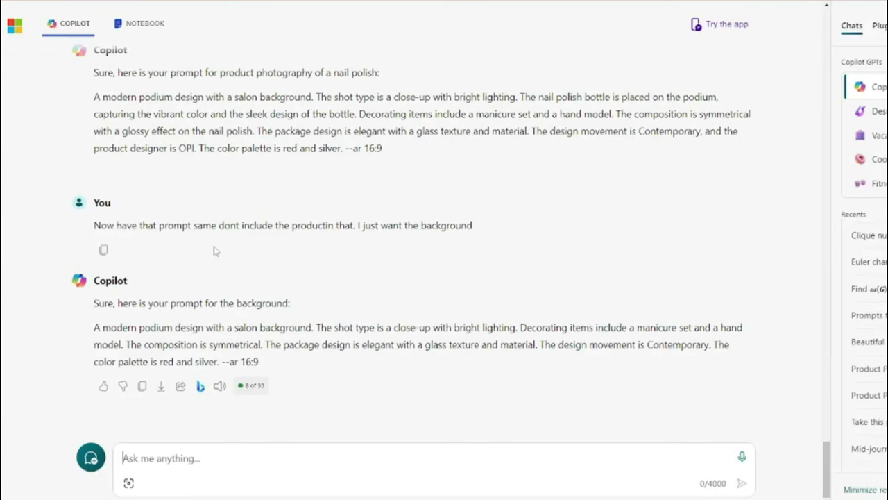
Switch to Copilot to copy the background-only salon podium prompt without its aspect ratio, and run it with /imagine in the Midjourney Bot chat.
scroll(215, 250, up, 2)
scroll(116, 252, down, 2)
drag(115, 225, 478, 228)
click(256, 320)
drag(95, 327, 219, 362)
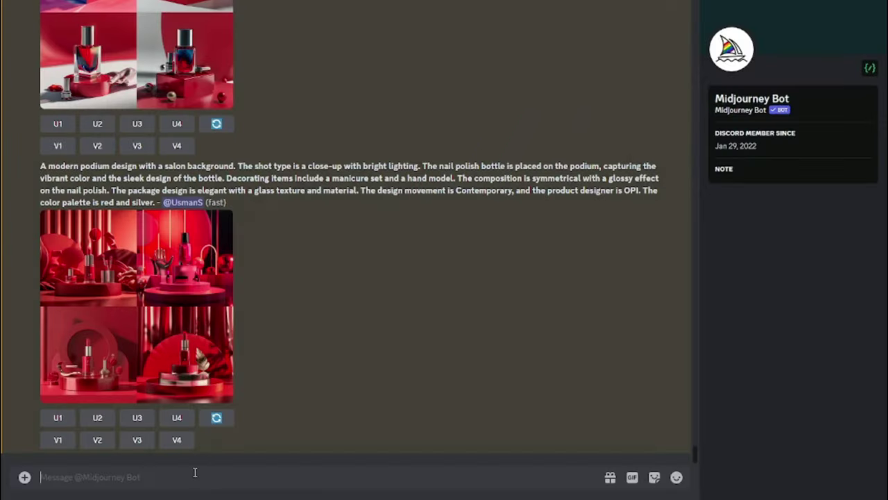
text(/ima)
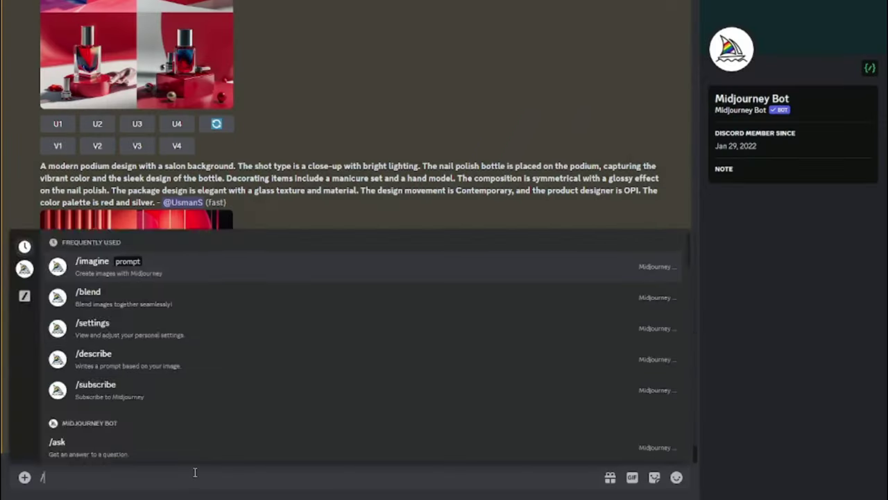
key(Tab)
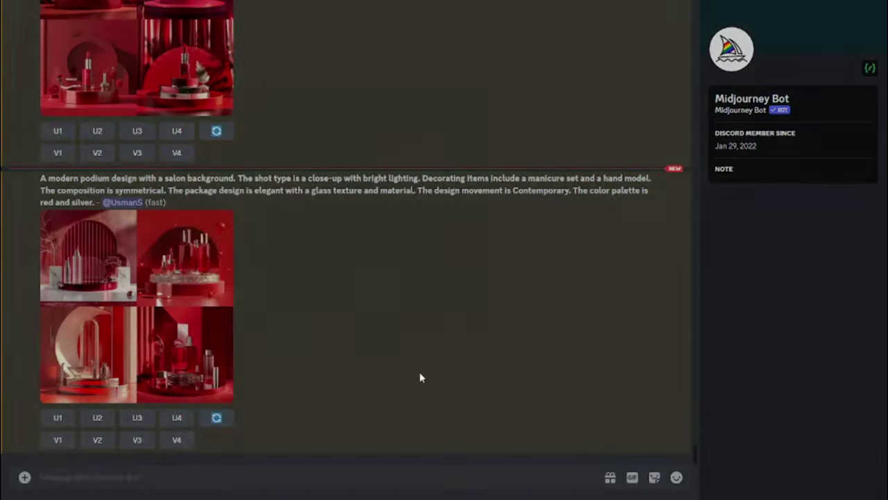
Examine the enlarged grid of red salon podium backgrounds generated from the background-only prompt.
click(137, 306)
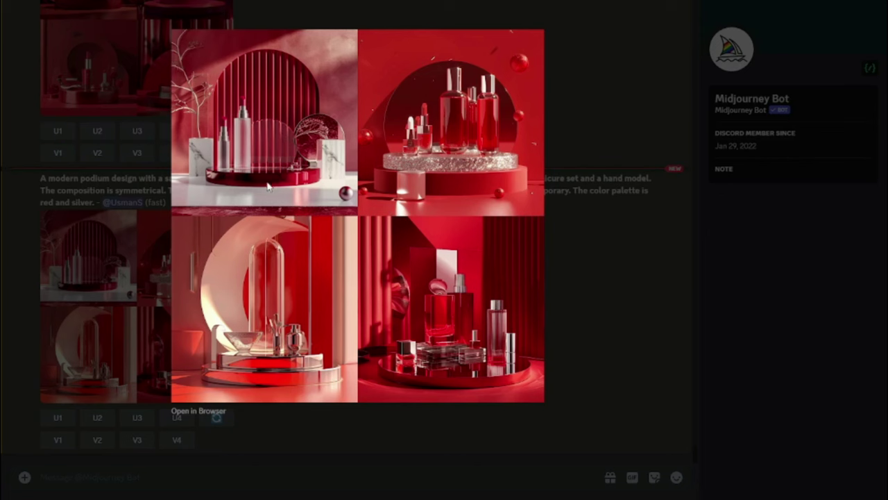
click(575, 292)
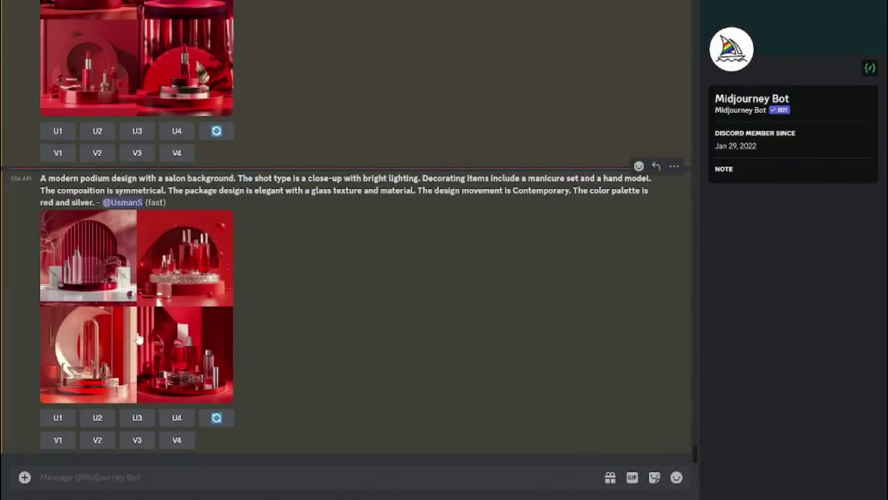
click(122, 279)
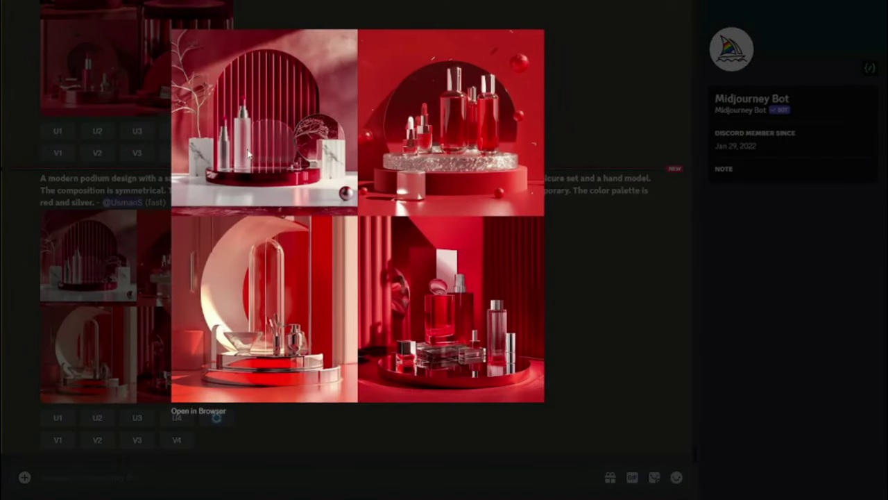
Close the enlarged background grid, upscale its first image, and save the upscaled red podium image to disk.
click(668, 232)
click(58, 417)
right_click(153, 241)
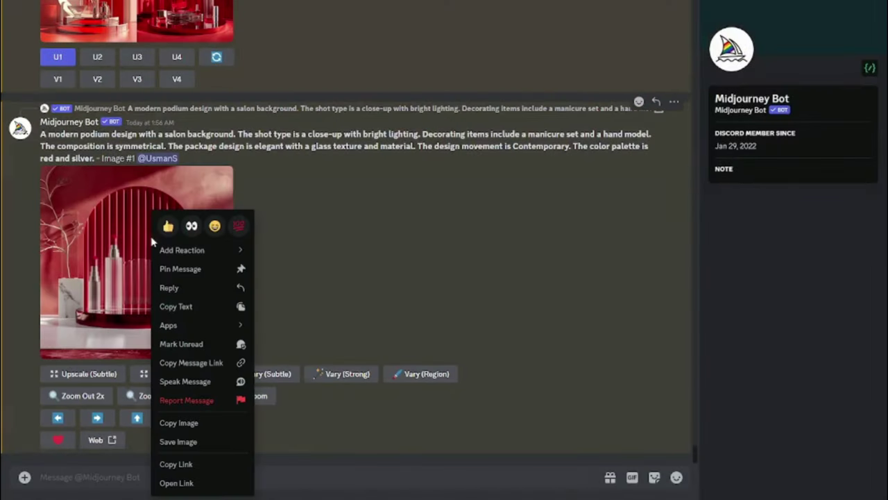
click(193, 442)
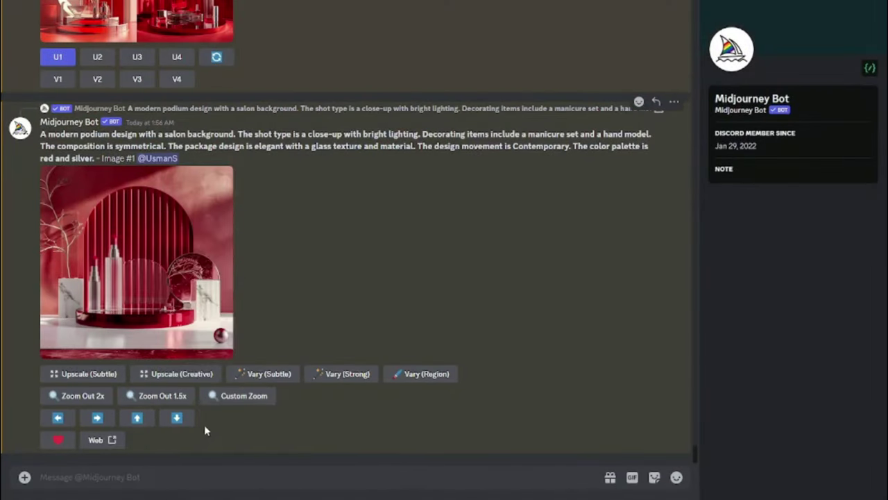
Run /blend with the clear nail polish image as image1 and the saved salon podium background as image2.
click(55, 480)
text(/)
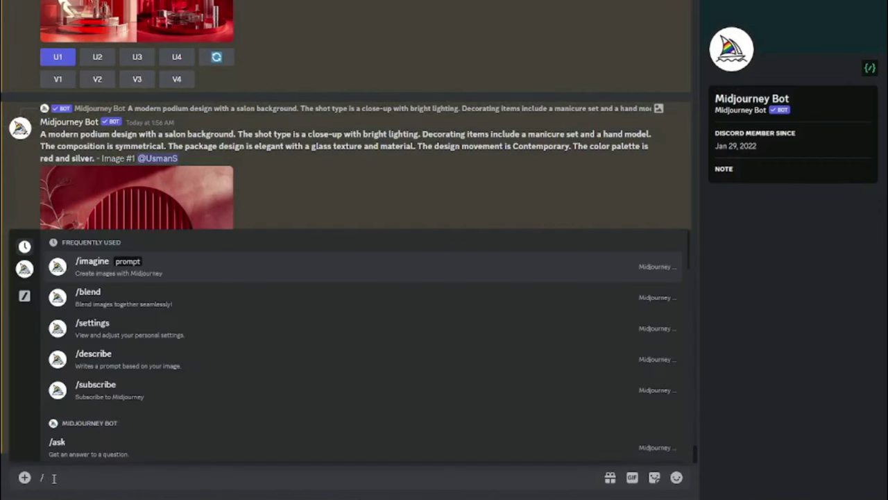
text(blend)
key(Return)
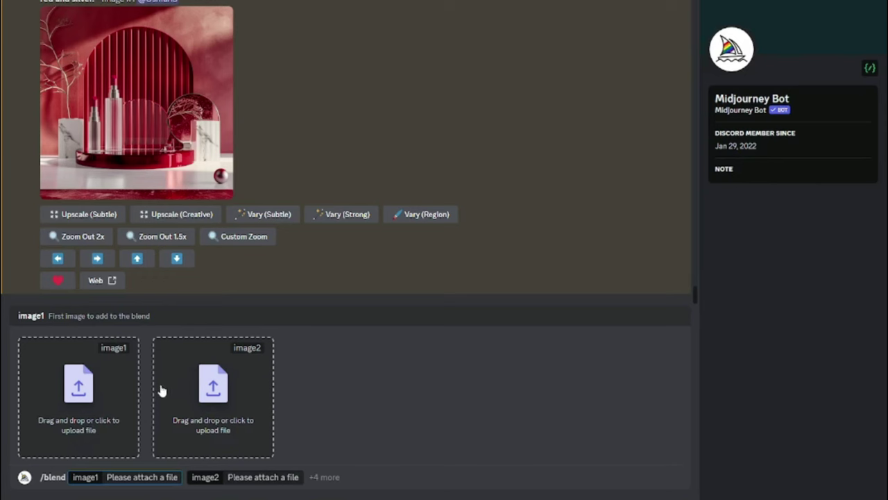
click(78, 393)
double_click(247, 314)
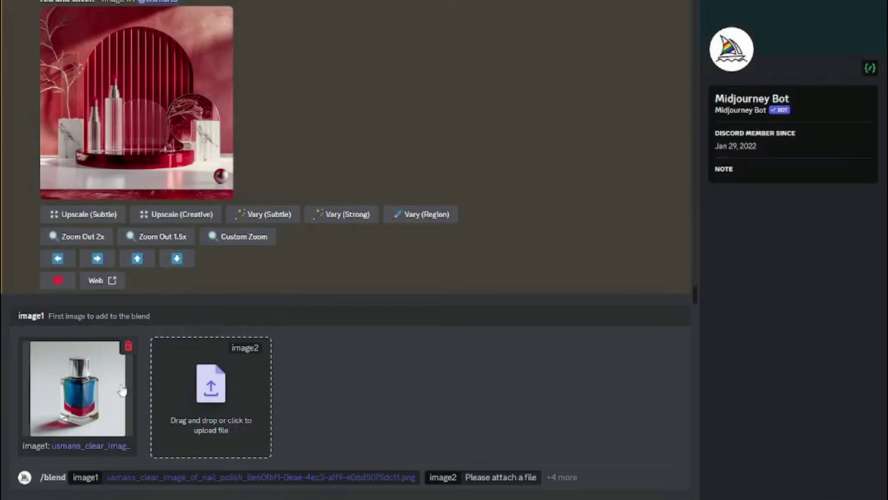
click(210, 394)
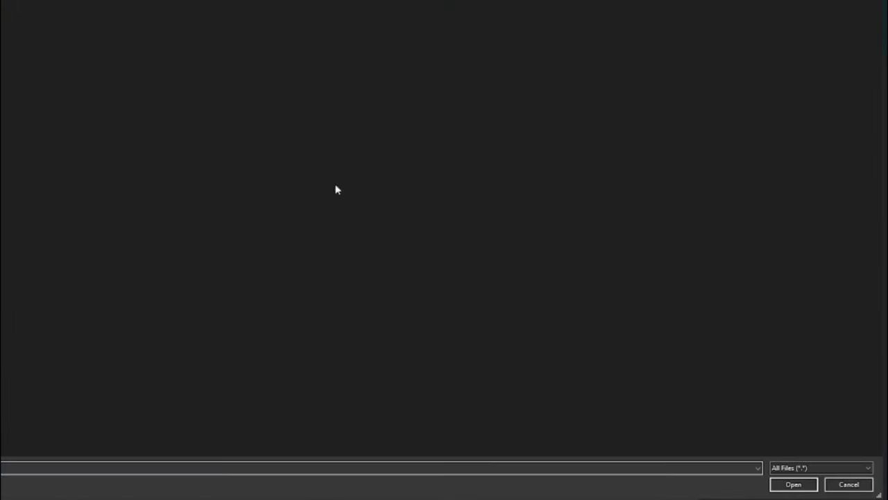
double_click(33, 15)
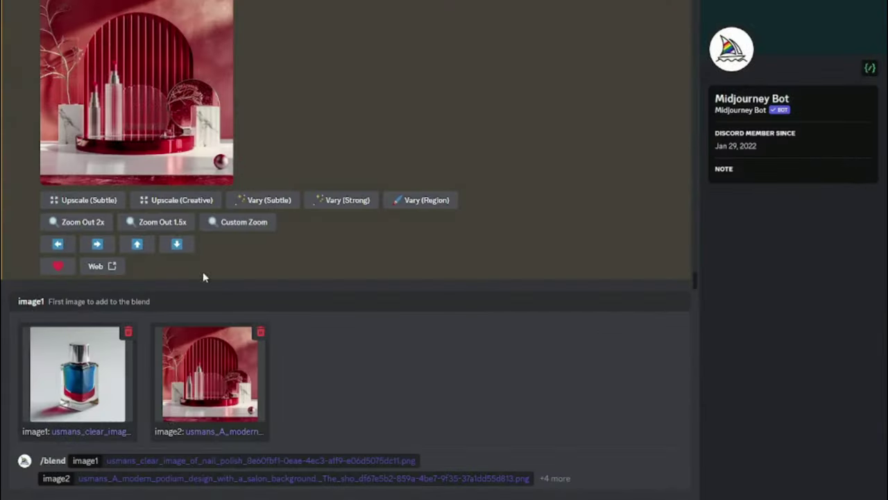
click(590, 472)
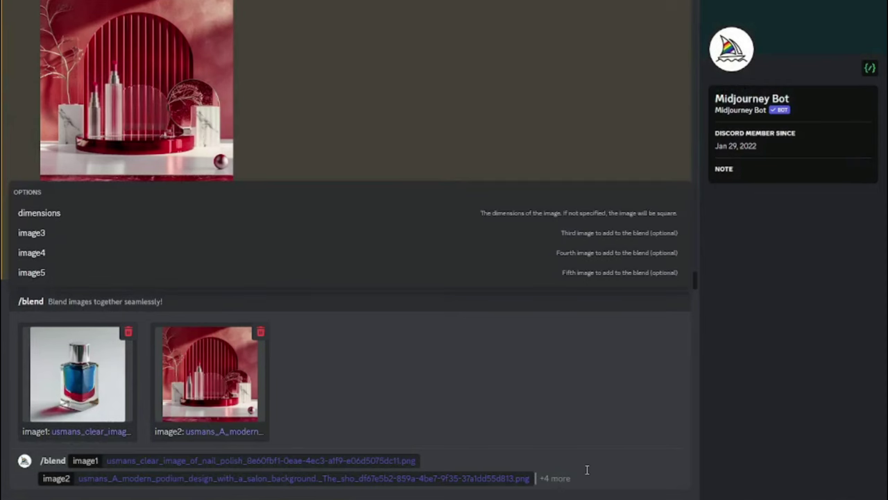
key(Return)
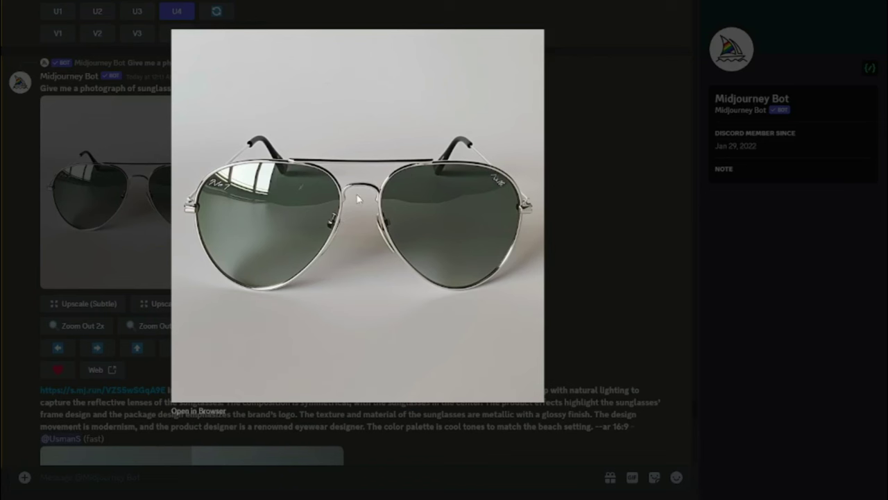
Close the sunglasses preview and run /imagine with the sunglasses image link plus the sleek beach podium prompt, omitting the aspect ratio.
click(639, 252)
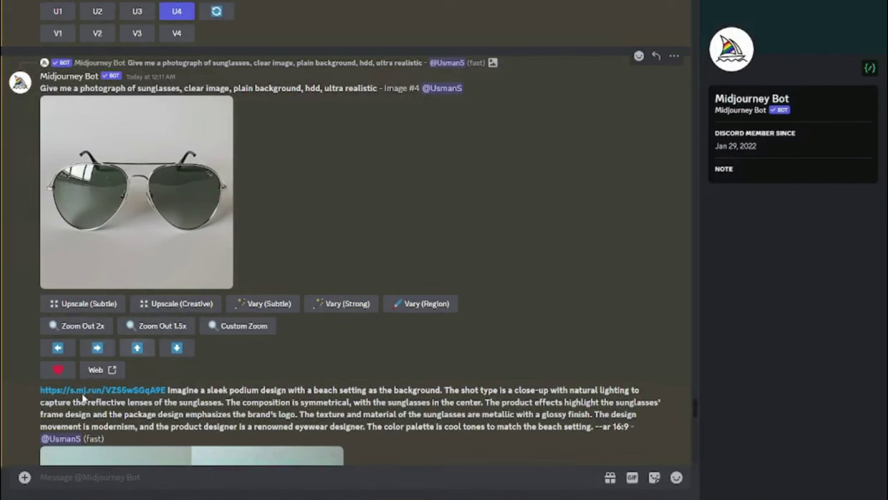
text(/i)
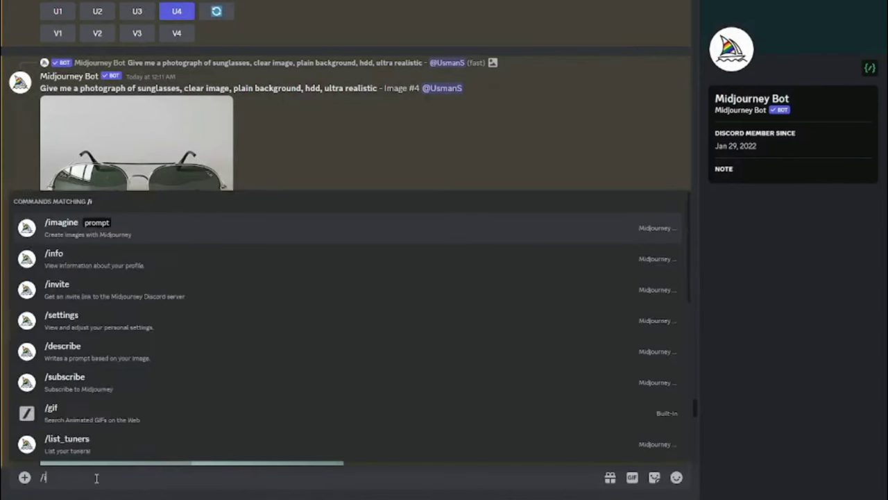
key(Tab)
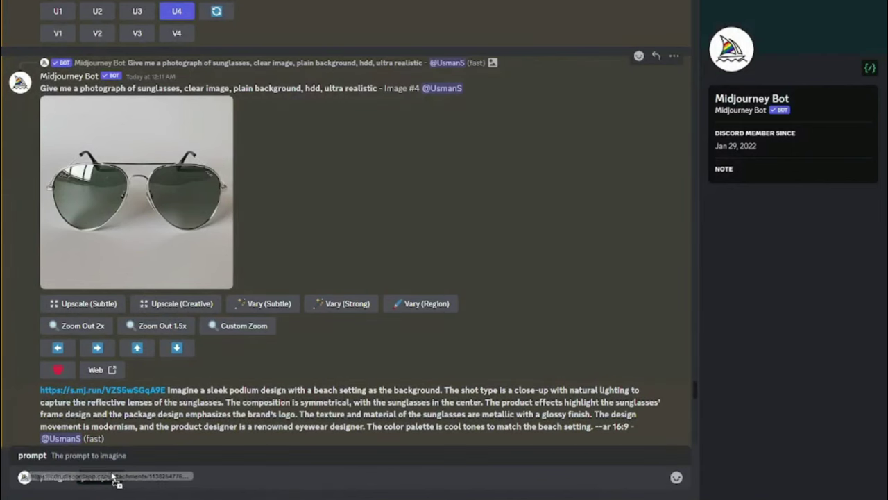
key(ctrl+v)
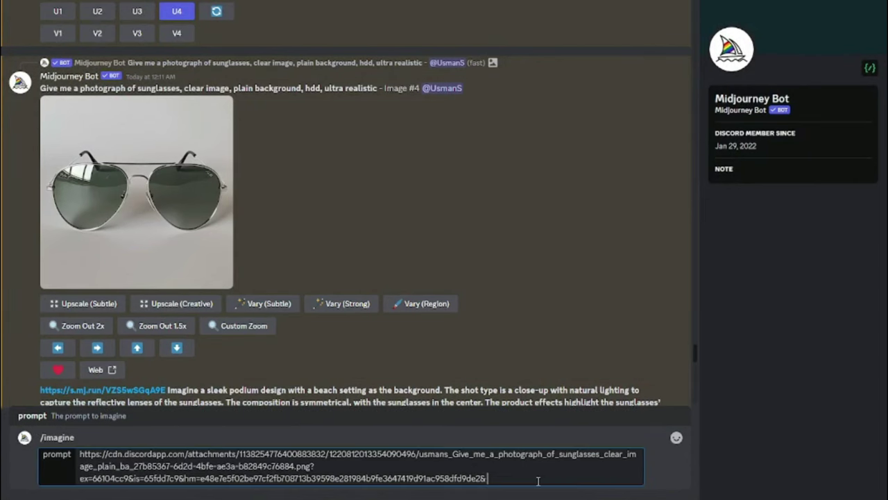
text(Imagine a sleek podium design with a beach setting as the background. The shot type is a close-up with natural lighting to capture the reflective lenses of the sunglasses. The composition is symmetrical, with the sunglasses in the center. The product effects highlight the sunglasses' frame design and the package design emphasizes the brand's logo. The texture and material of the sunglasses are metallic with a glossy finish. The design movement is modernism, and the product designer is a renowned eyewear designer. The color palette is cool tones to match the beach setting.)
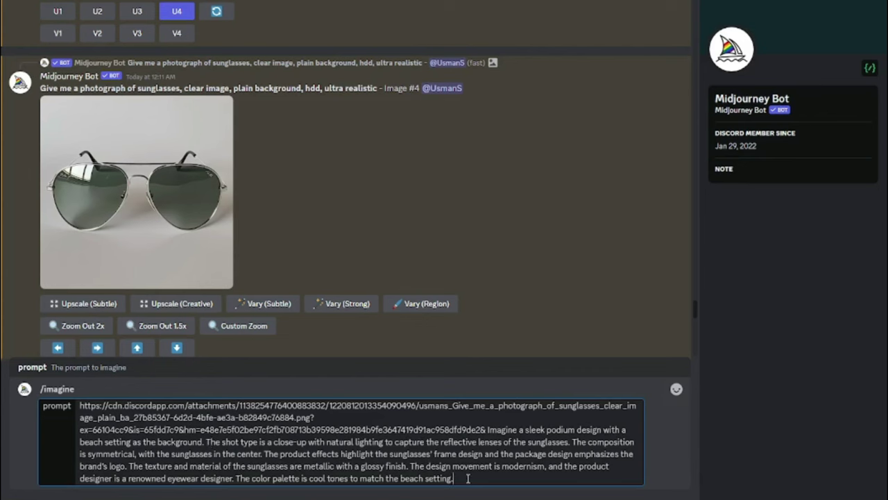
key(Return)
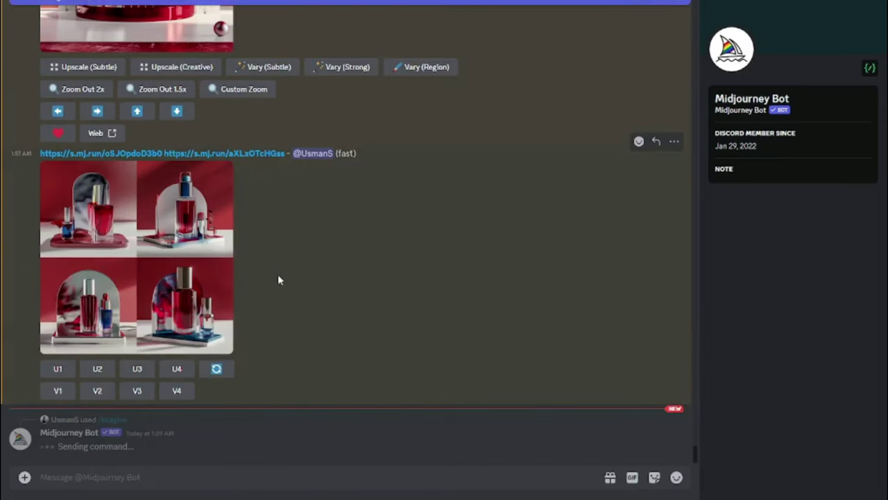
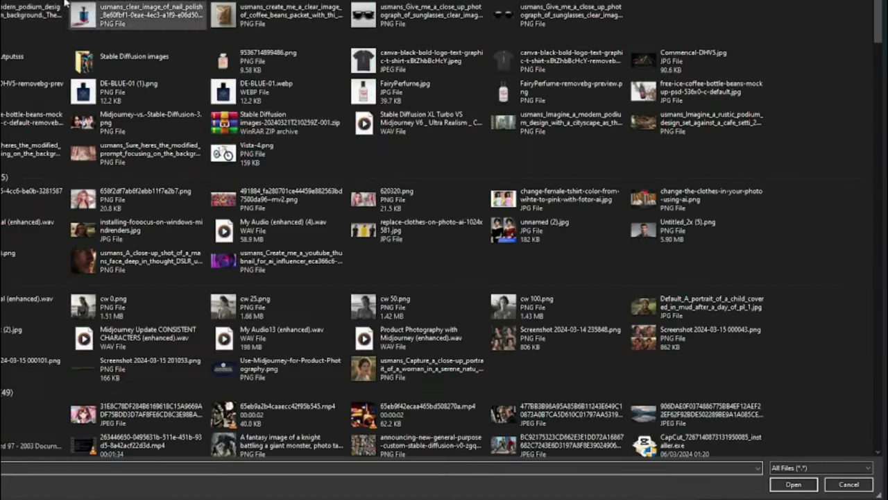
Upload the coffee beans packet image to the chat and run /imagine with its link plus the rustic café podium prompt.
double_click(28, 13)
key(Return)
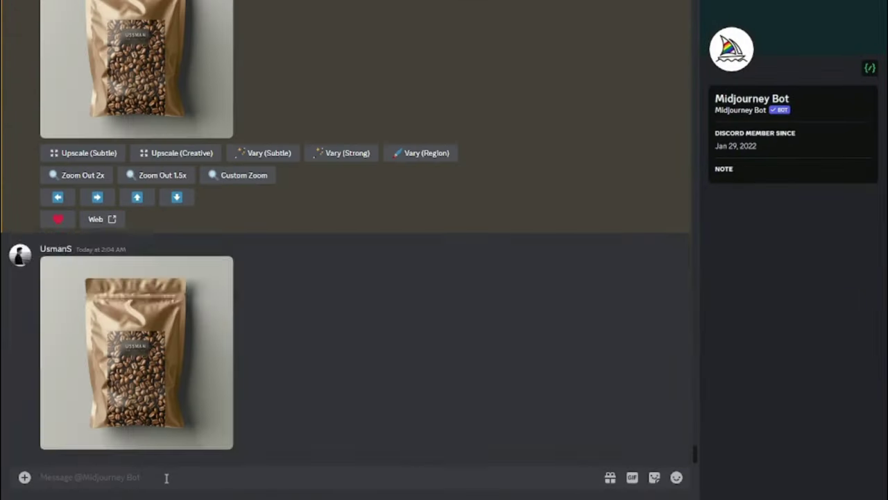
text(/iima)
key(BackSpace)
key(BackSpace)
key(BackSpace)
text(ma)
key(Tab)
drag(157, 62, 117, 476)
text(Imagine a rustic podium design with a café setting as the background. The shot type is a close-up with warm lighting to capture the rich texture of the coffee beans. The composition is asymmetrical, with the coffee beans slightly off-center. The product effects highlight the coffee beans' glossy surface and the package design emphasizes the brand's logo. The texture and material of the coffee beans are glossy with a smooth finish. The design movement is modernism, and the product designer is a renowned coffee roaster. The color palette is warm tones to match the café setting.)
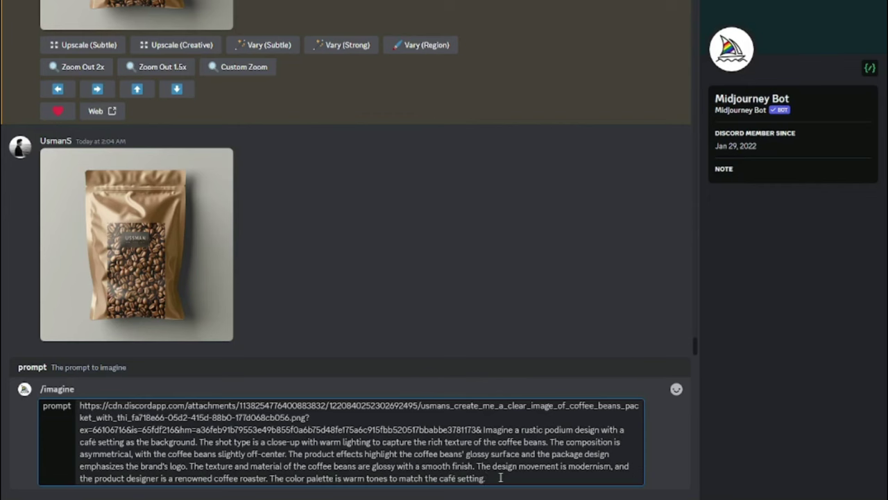
key(Return)
Compare the enlarged original coffee packet with the generated café podium grid.
click(222, 298)
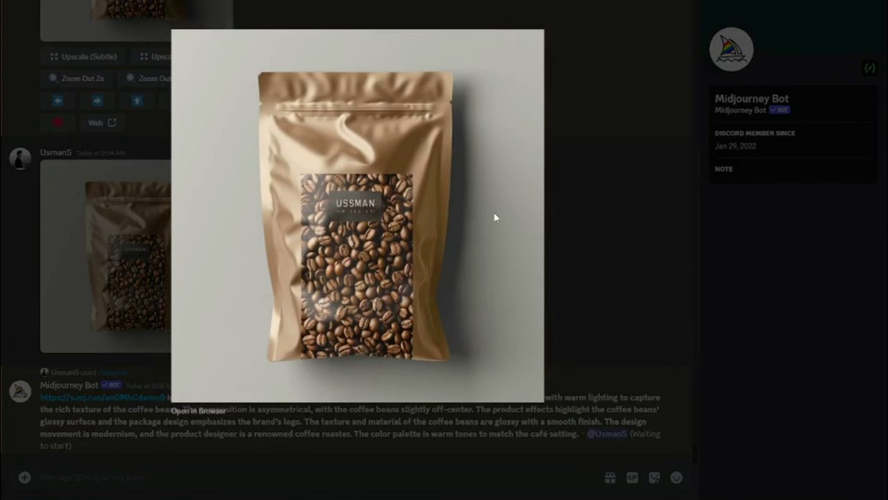
key(Right)
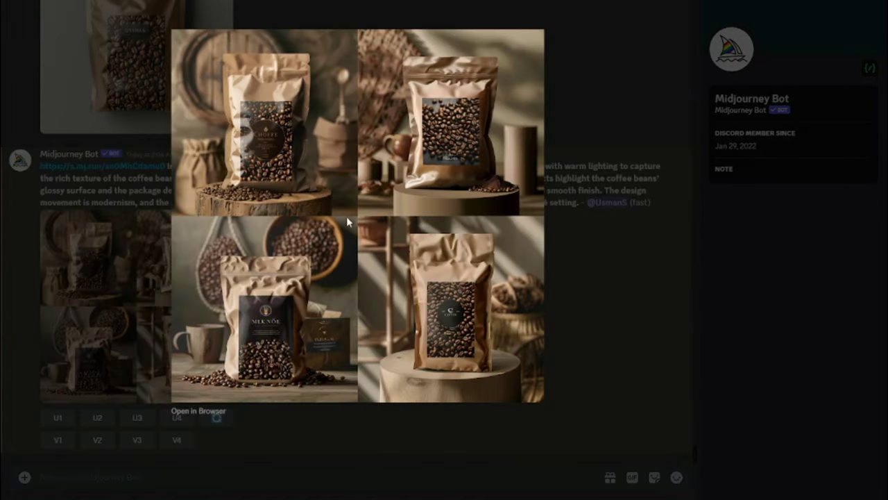
key(Left)
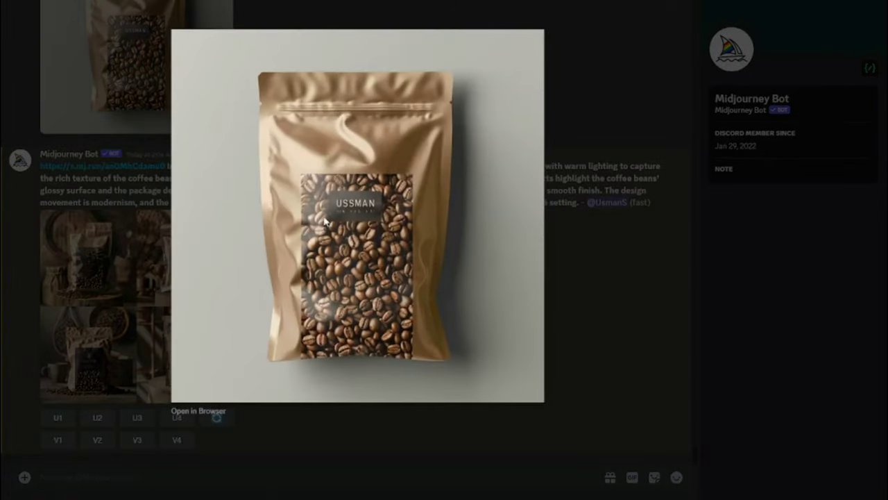
click(591, 272)
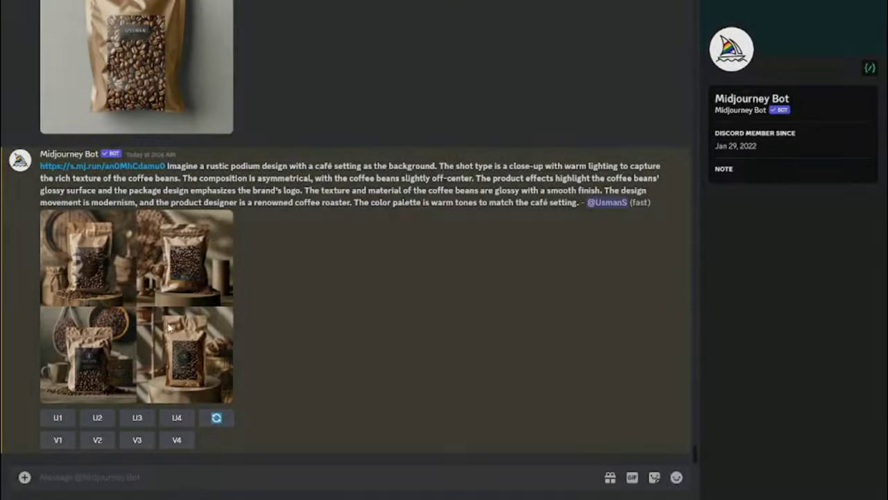
click(154, 323)
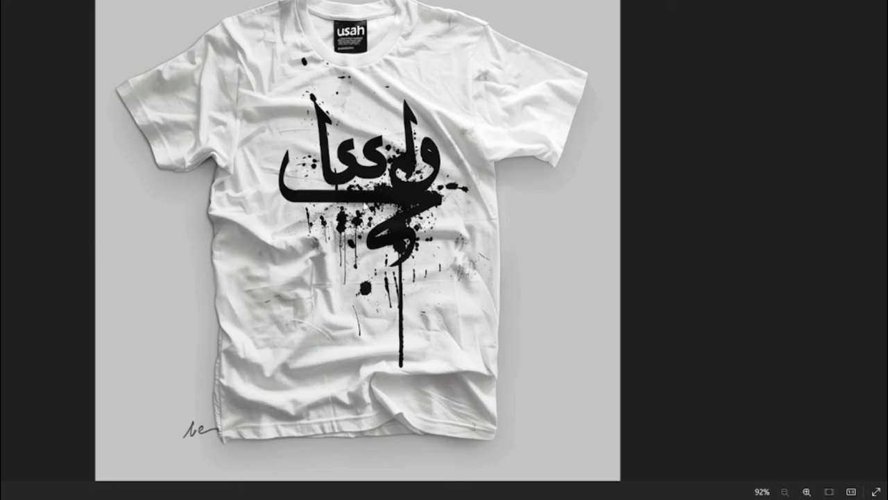
Inspect the calligraphy print on the white T-shirt image up close, and upload that image to the Midjourney Bot chat.
scroll(364, 205, up, 3)
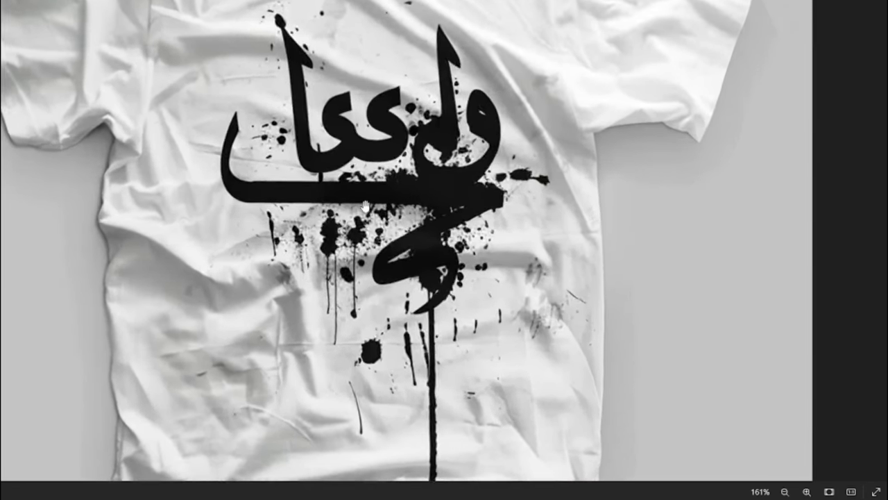
scroll(364, 206, down, 3)
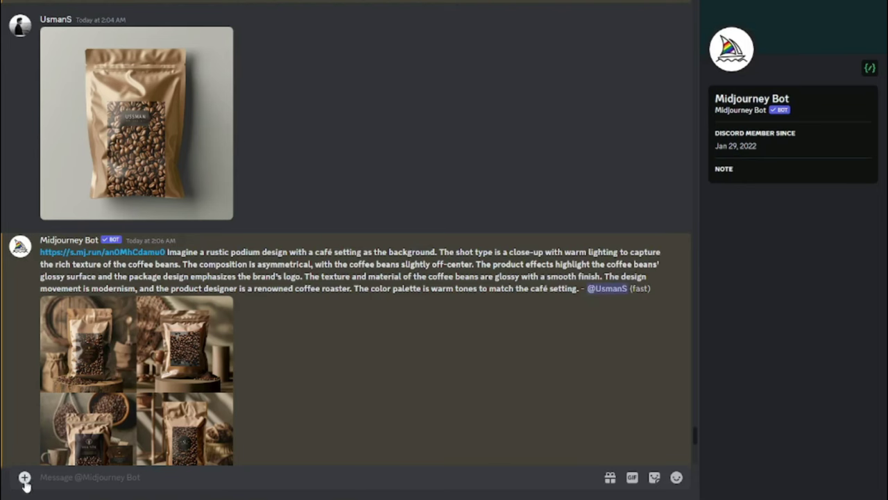
click(24, 477)
click(59, 428)
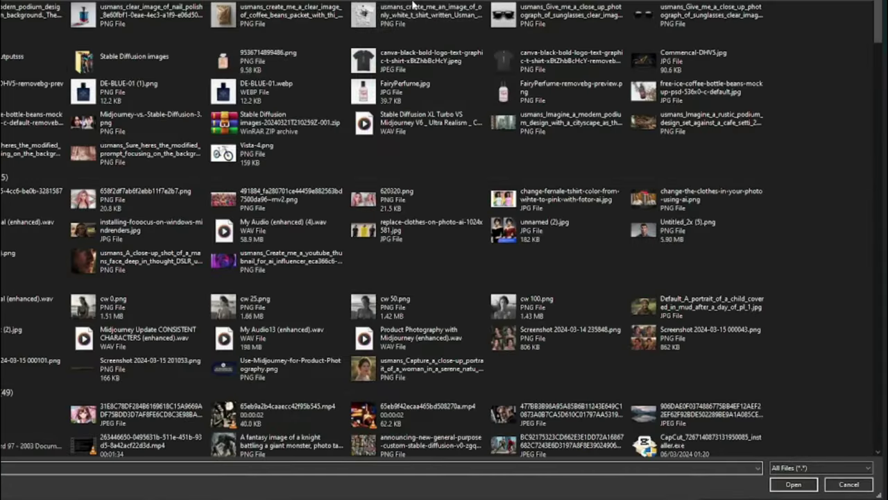
scroll(413, 4, down, 1)
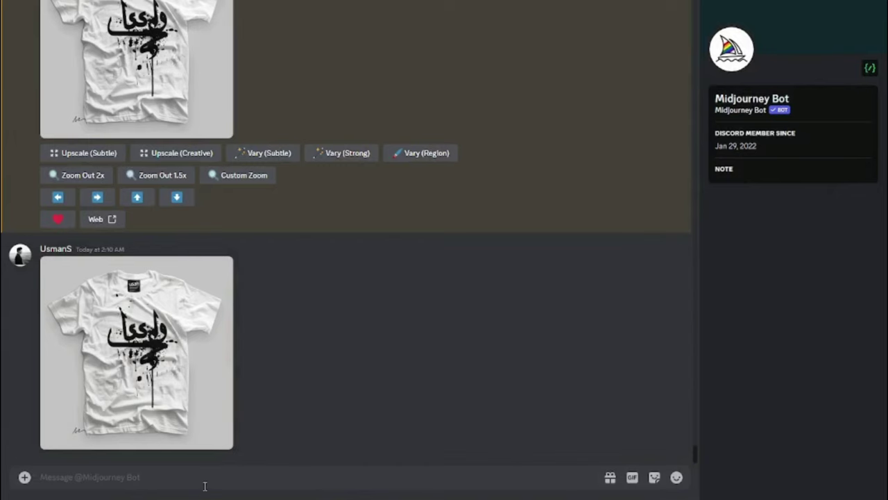
Run /imagine with the white T-shirt image link plus the modern cityscape podium prompt for a full body shot with natural lighting.
click(194, 479)
text(/ima)
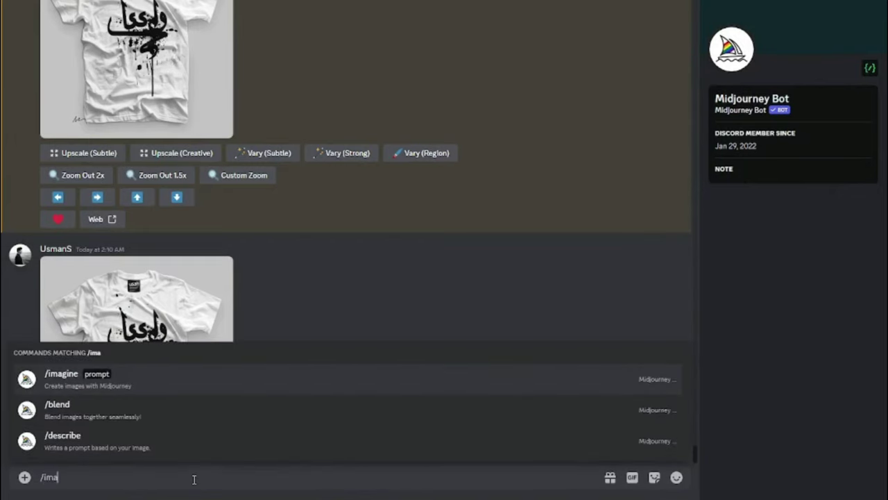
key(Tab)
drag(131, 402, 118, 479)
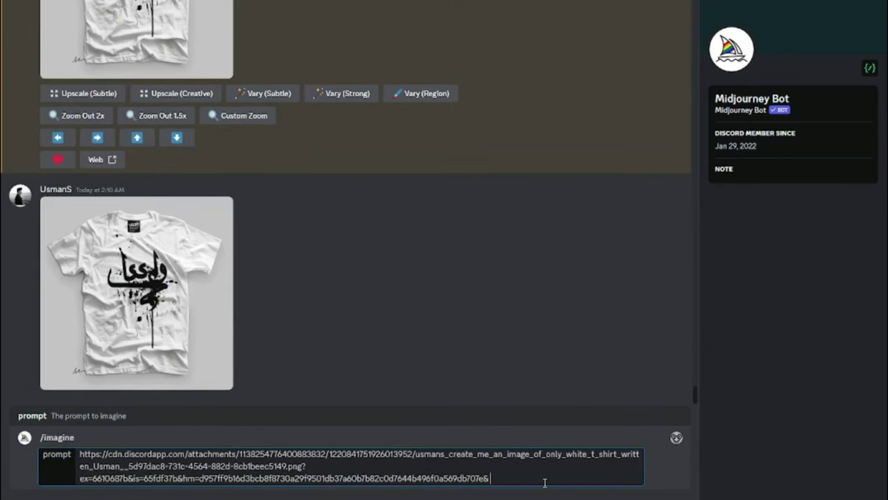
text(Imagine a modern podium design with a cityscape as the background. The shot type is a full body shot with natural lighting to capture the model wearing the T-shirt. The composition is symmetrical, with the model in the center. The product effects highlight the T-shirt's fabric quality and the design emphasizes the brand's logo. The texture and material of the T-shirt are cotton with a soft finish. The design movement is street fashion, and the product designer is a popular fashion designer. The color palette is neutral tones to match the urban setting.)
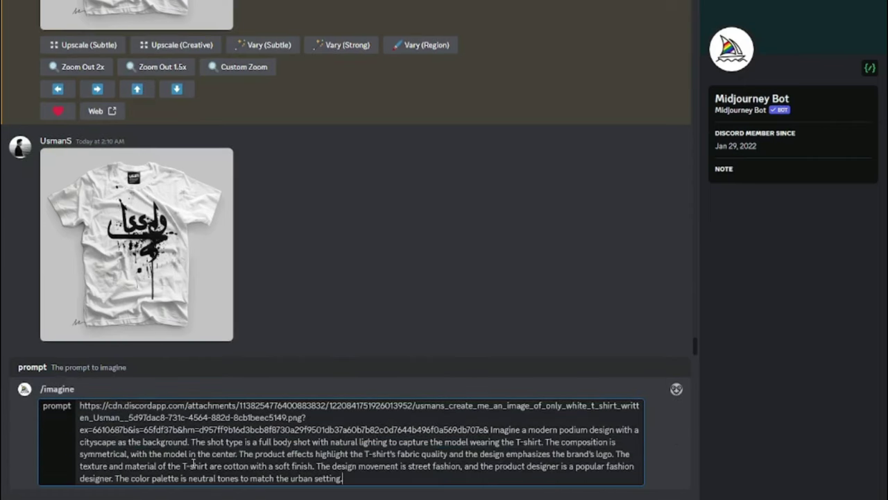
drag(208, 442, 545, 442)
click(544, 442)
click(363, 480)
key(Return)
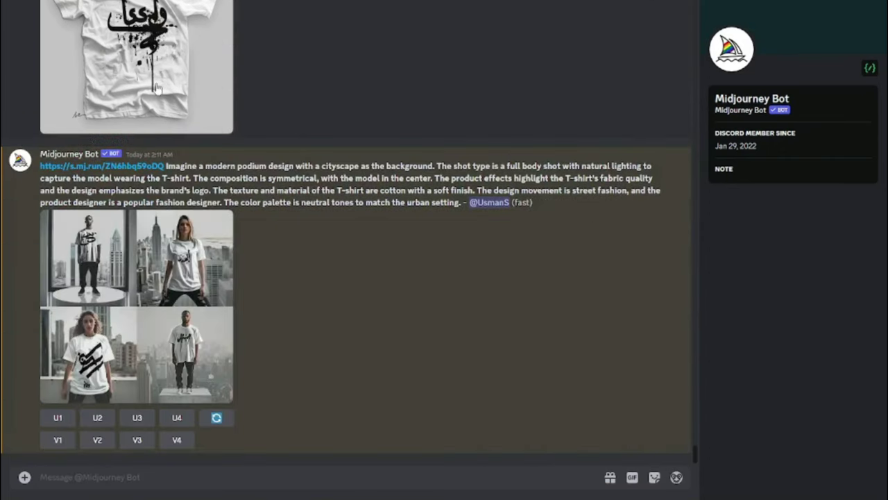
Compare the enlarged original T-shirt image with the generated grid of models wearing it against a cityscape.
click(155, 84)
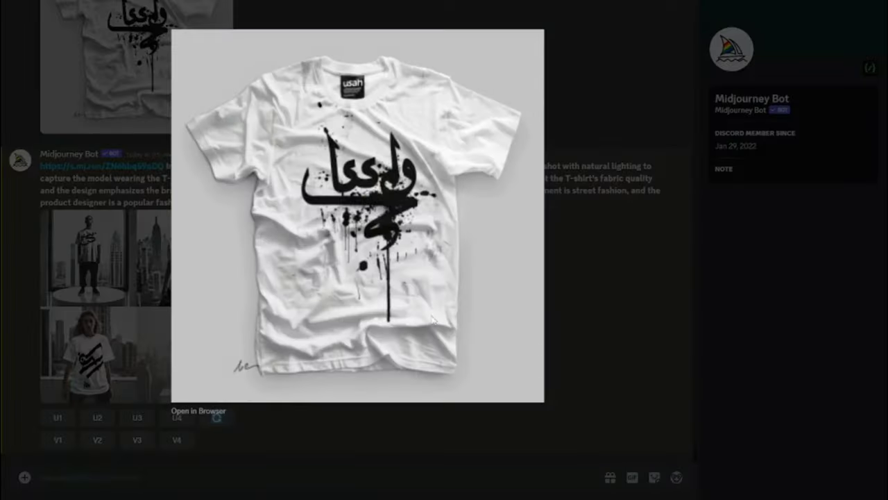
click(586, 252)
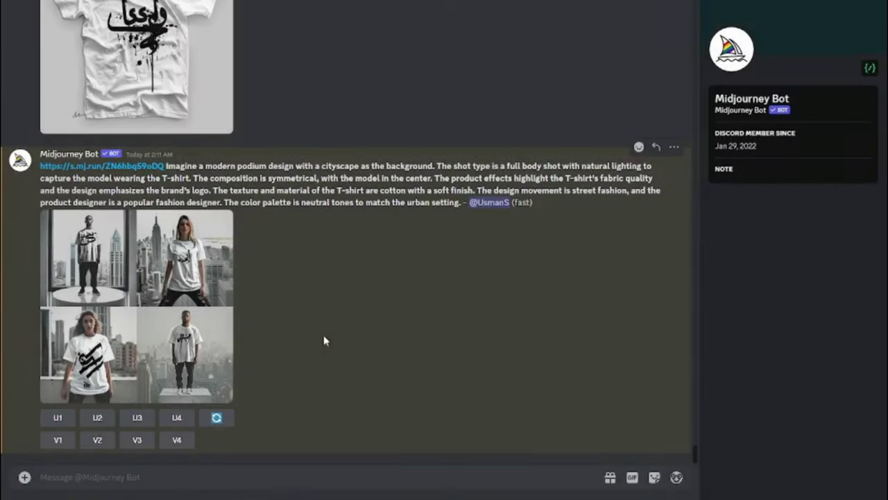
click(145, 299)
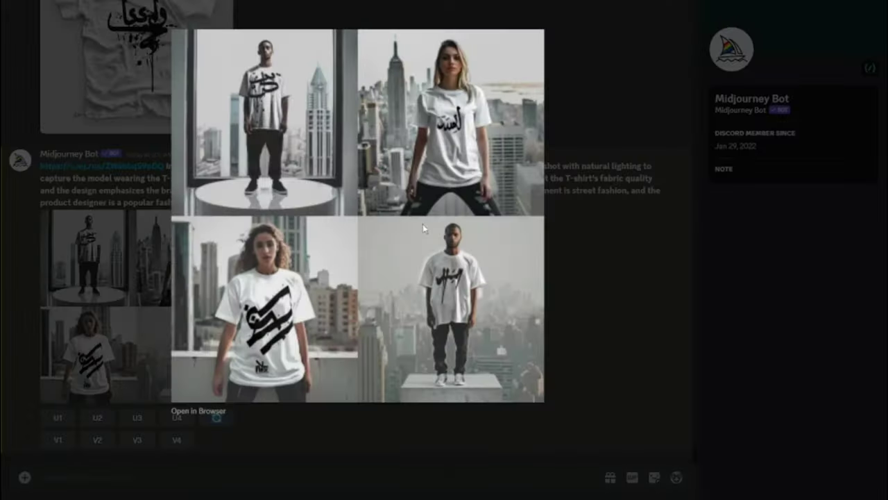